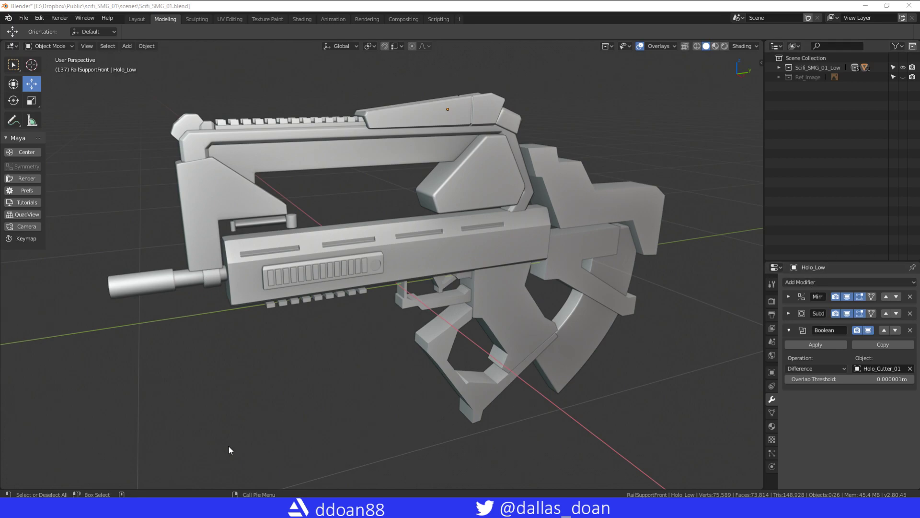
Browse the FORMAFFINITY Gumroad products, including the free Maya Config Addon, then return to Blender
{"action": "left_click", "coordinate": [290, 476]}
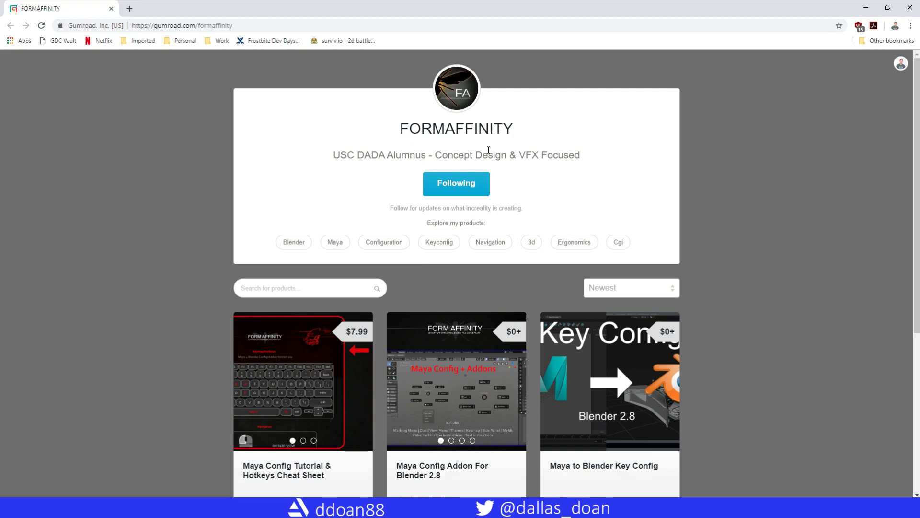
{"action": "scroll", "coordinate": [451, 364], "scroll_direction": "down", "scroll_amount": 2}
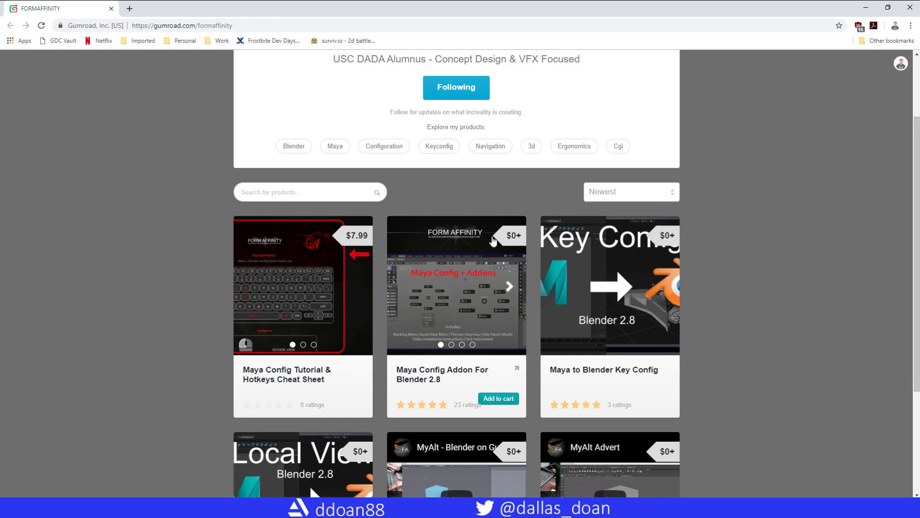
{"action": "mouse_move", "coordinate": [494, 286]}
{"action": "scroll", "coordinate": [475, 281], "scroll_direction": "down", "scroll_amount": 3}
{"action": "scroll", "coordinate": [468, 279], "scroll_direction": "up", "scroll_amount": 3}
{"action": "scroll", "coordinate": [460, 269], "scroll_direction": "down", "scroll_amount": 1}
{"action": "scroll", "coordinate": [431, 215], "scroll_direction": "up", "scroll_amount": 2}
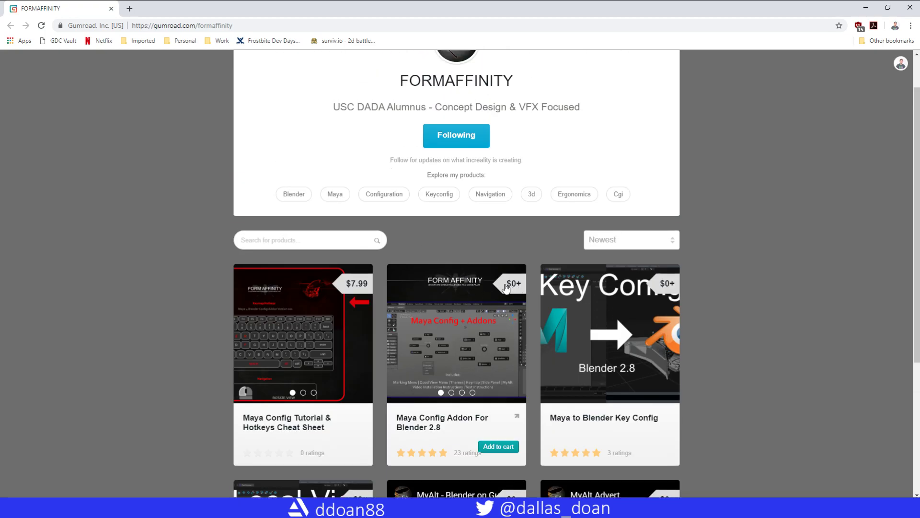
{"action": "scroll", "coordinate": [454, 300], "scroll_direction": "down", "scroll_amount": 2}
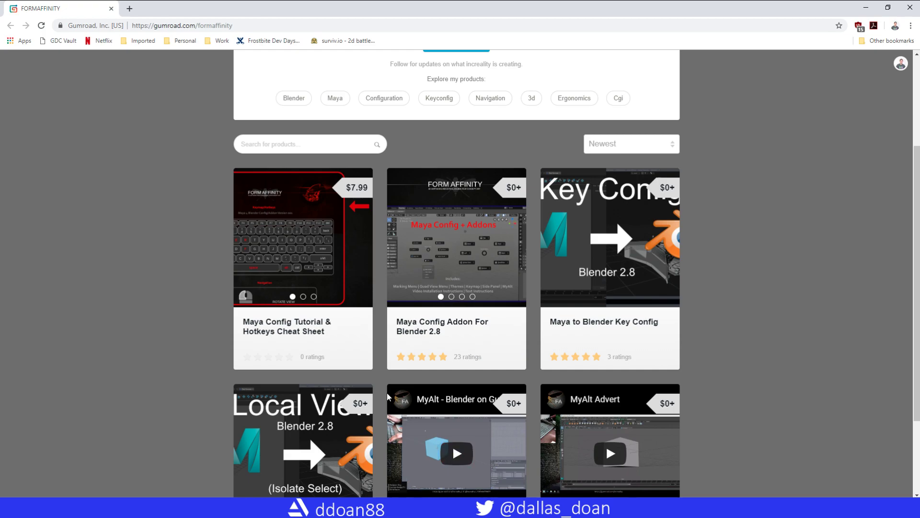
{"action": "key", "text": "alt+Tab"}
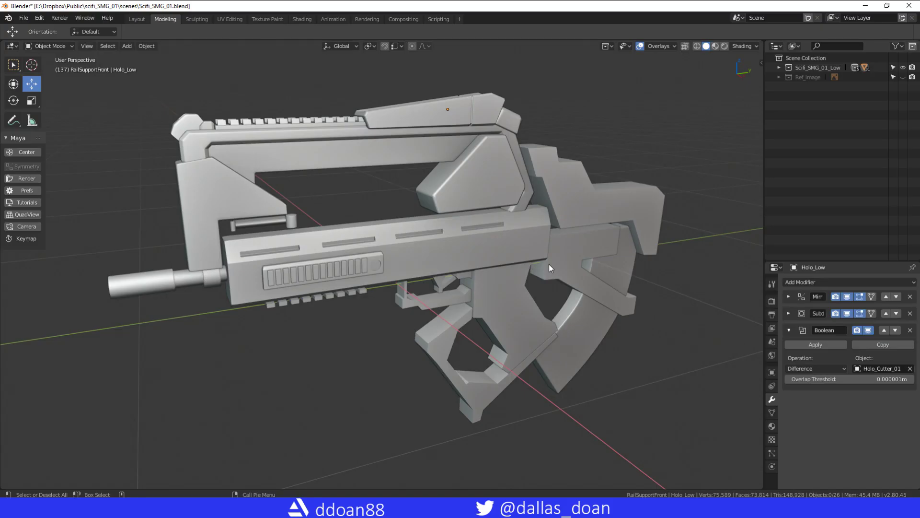
Start a new General file with the default cube and orbit the view toward the cube
{"action": "left_click", "coordinate": [23, 18]}
{"action": "mouse_move", "coordinate": [45, 30]}
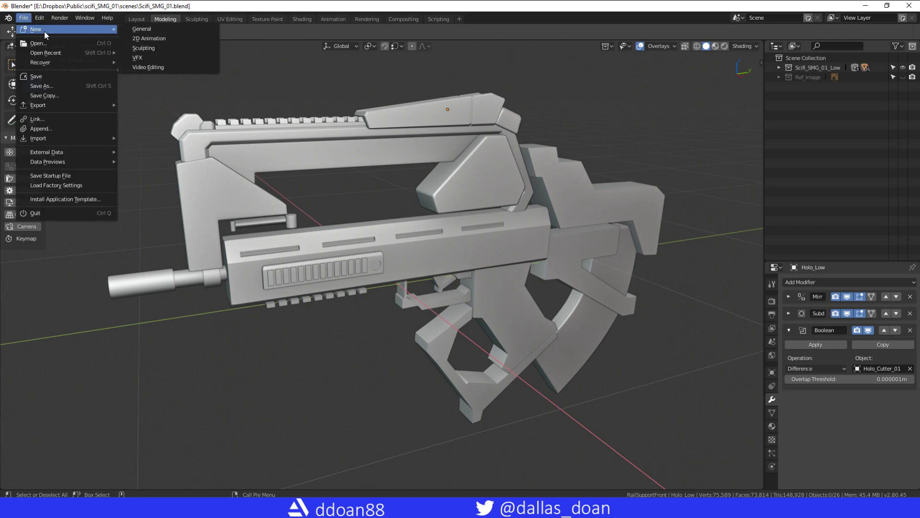
{"action": "left_click", "coordinate": [142, 30]}
{"action": "left_click_drag", "start_coordinate": [378, 229], "coordinate": [413, 248], "text": "alt"}
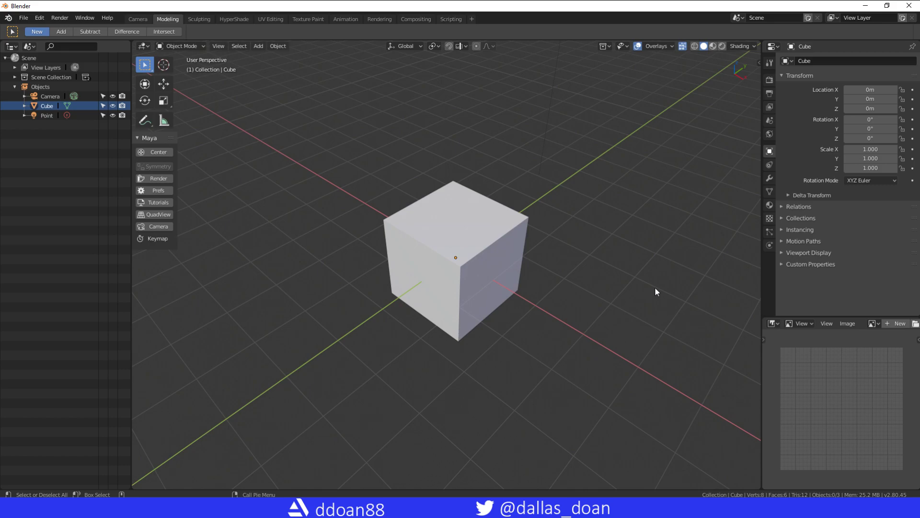
{"action": "left_click_drag", "start_coordinate": [539, 232], "coordinate": [479, 201], "text": "alt"}
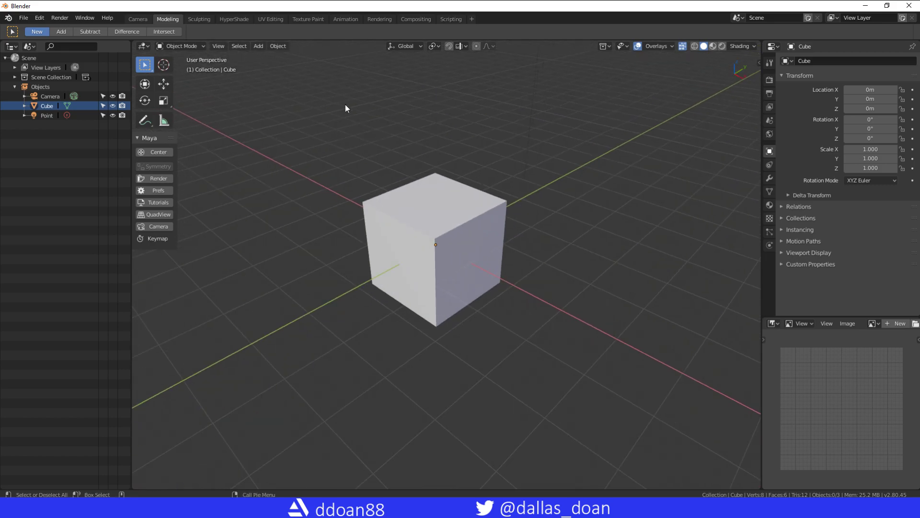
{"action": "left_click", "coordinate": [36, 19]}
{"action": "left_click", "coordinate": [56, 129]}
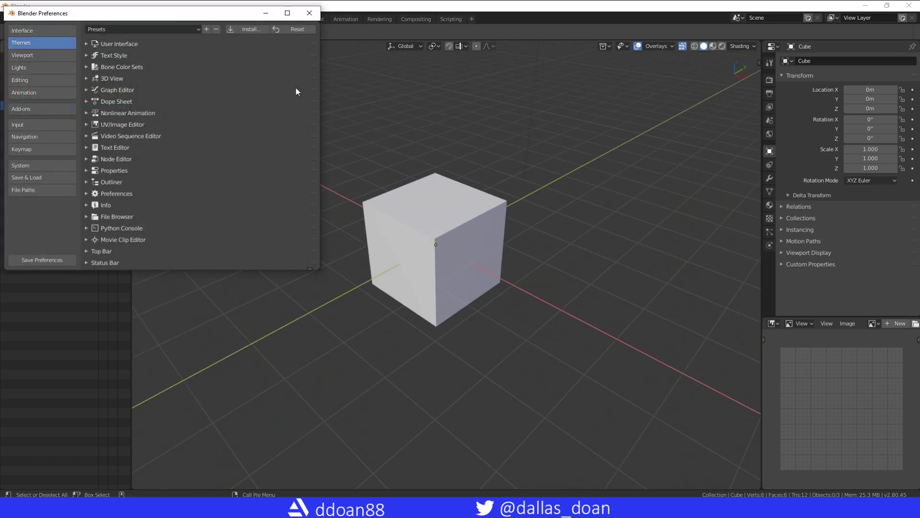
{"action": "left_click_drag", "start_coordinate": [206, 13], "coordinate": [287, 22]}
{"action": "left_click", "coordinate": [234, 38]}
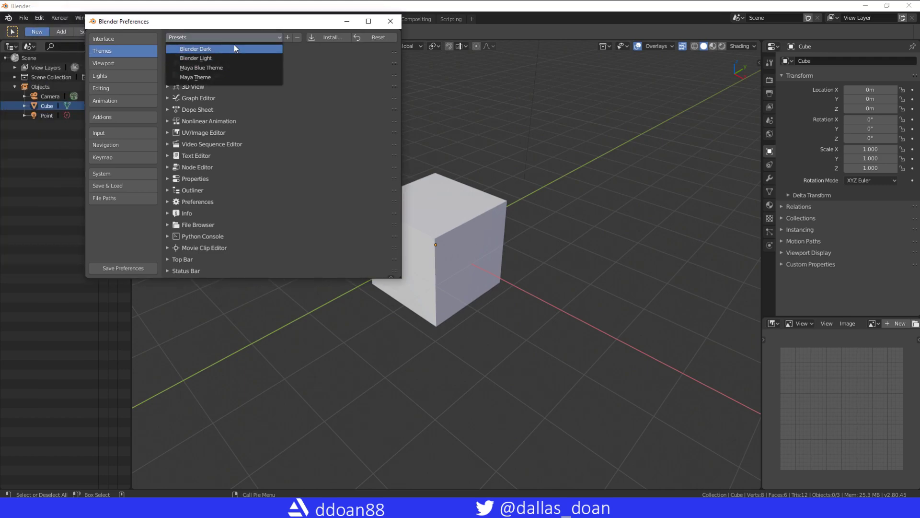
{"action": "left_click", "coordinate": [227, 77]}
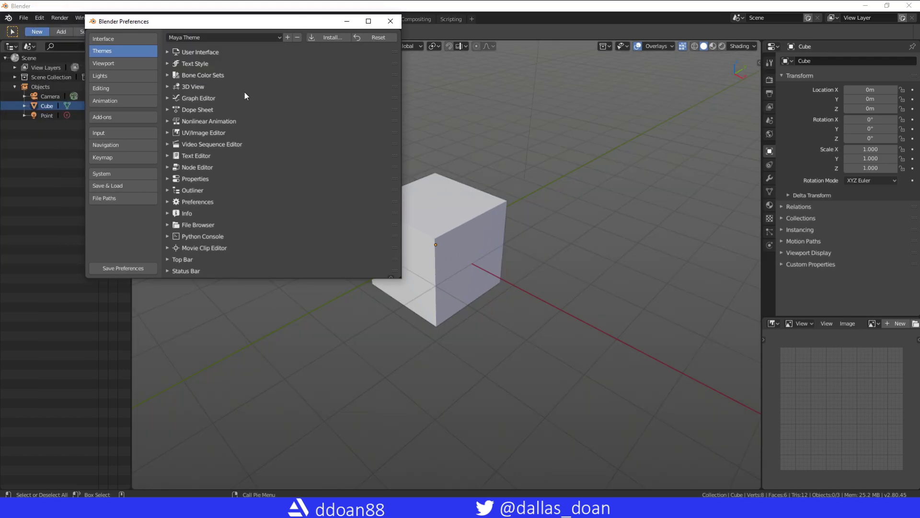
{"action": "left_click", "coordinate": [554, 223]}
{"action": "middle_click_drag", "start_coordinate": [551, 230], "coordinate": [533, 246]}
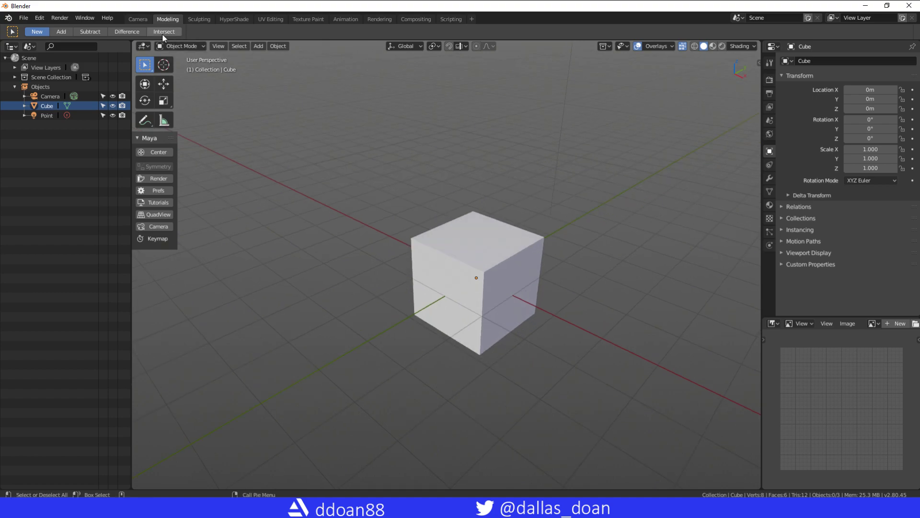
{"action": "left_click", "coordinate": [38, 18]}
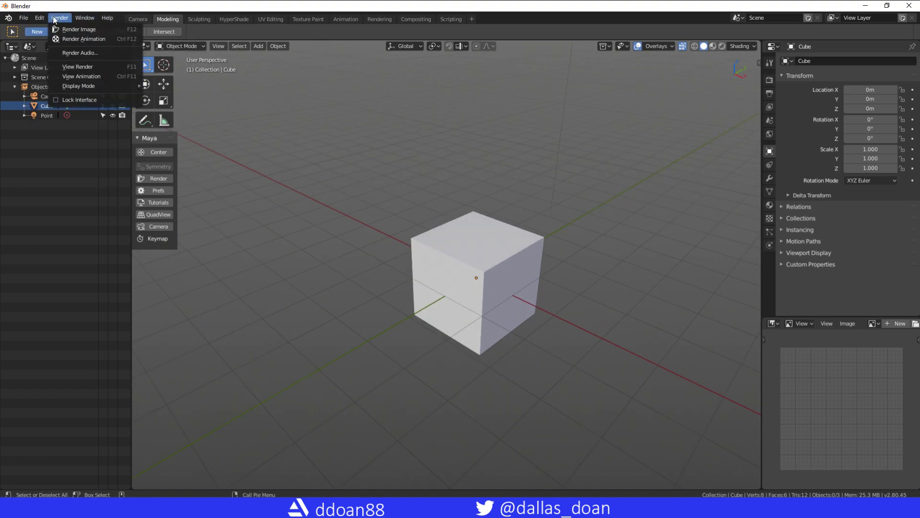
{"action": "left_click", "coordinate": [53, 132]}
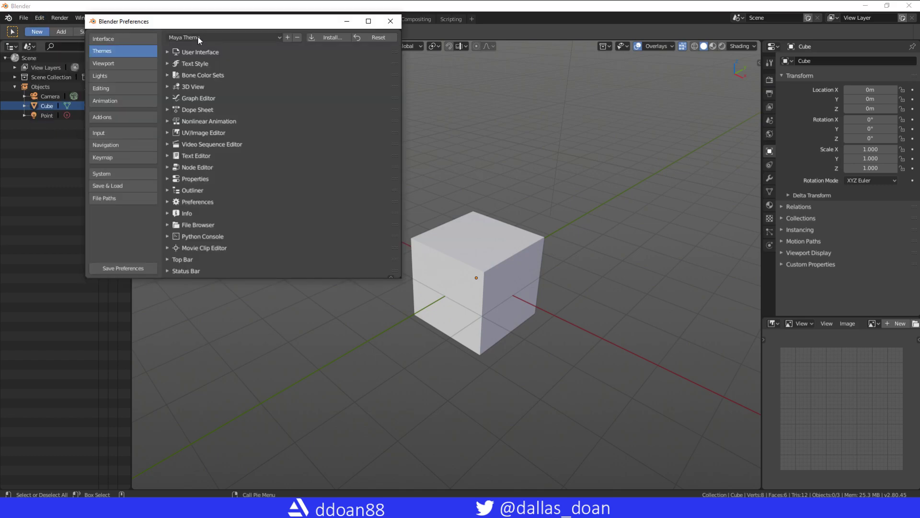
{"action": "left_click", "coordinate": [208, 37]}
{"action": "left_click", "coordinate": [214, 73]}
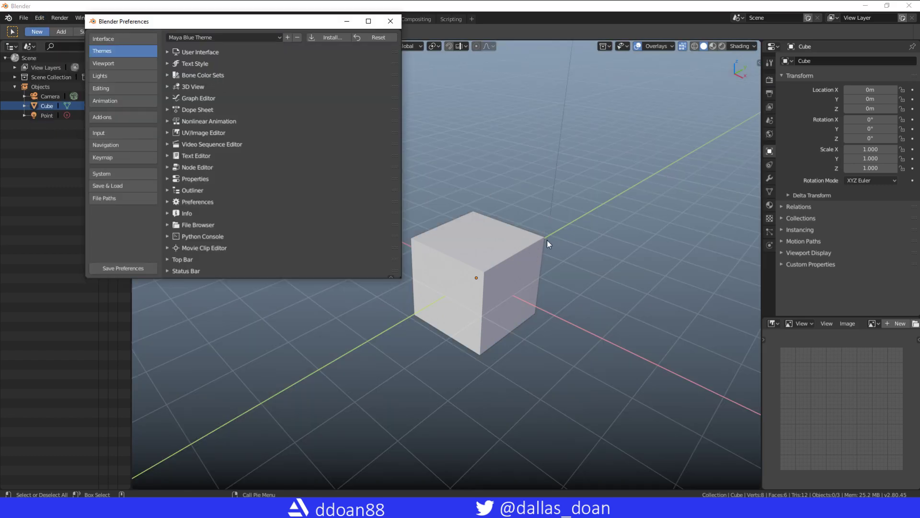
{"action": "left_click", "coordinate": [211, 37]}
{"action": "left_click", "coordinate": [204, 54]}
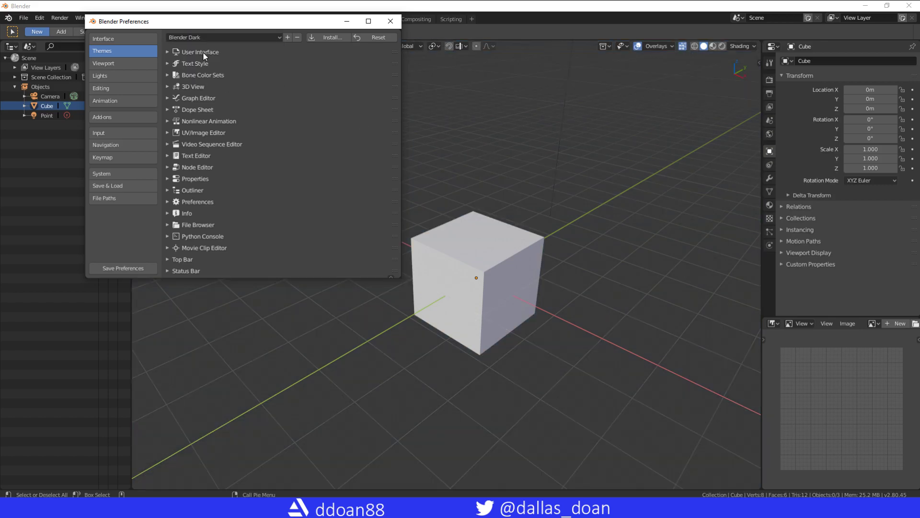
{"action": "left_click", "coordinate": [379, 25]}
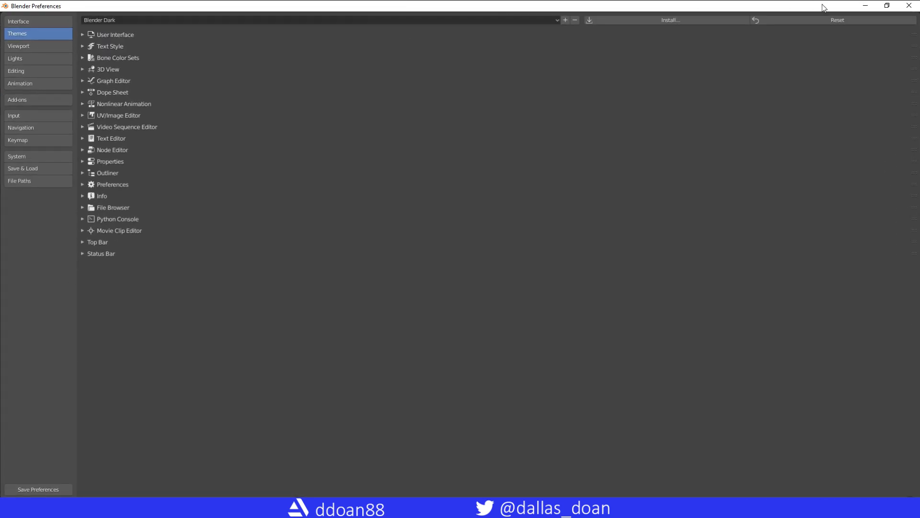
{"action": "left_click", "coordinate": [886, 5]}
{"action": "left_click", "coordinate": [390, 21]}
{"action": "left_click_drag", "start_coordinate": [479, 144], "coordinate": [506, 161], "text": "alt"}
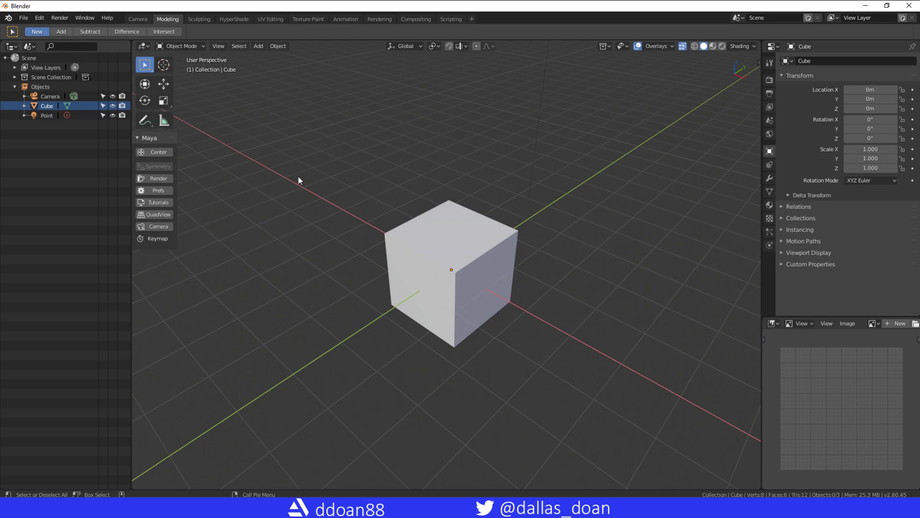
Hide the Maya add-on's shortcut buttons, select the cube, and orbit and zoom in on it
{"action": "left_click", "coordinate": [139, 139]}
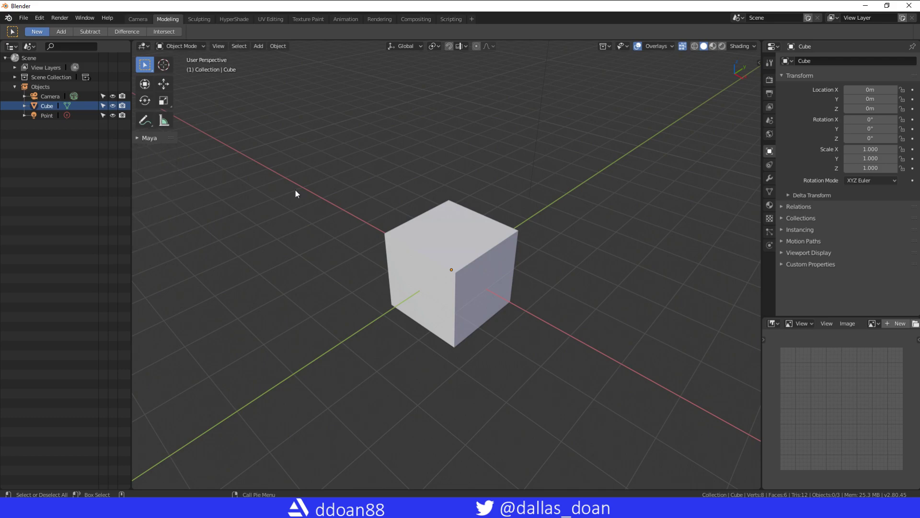
{"action": "left_click", "coordinate": [453, 236]}
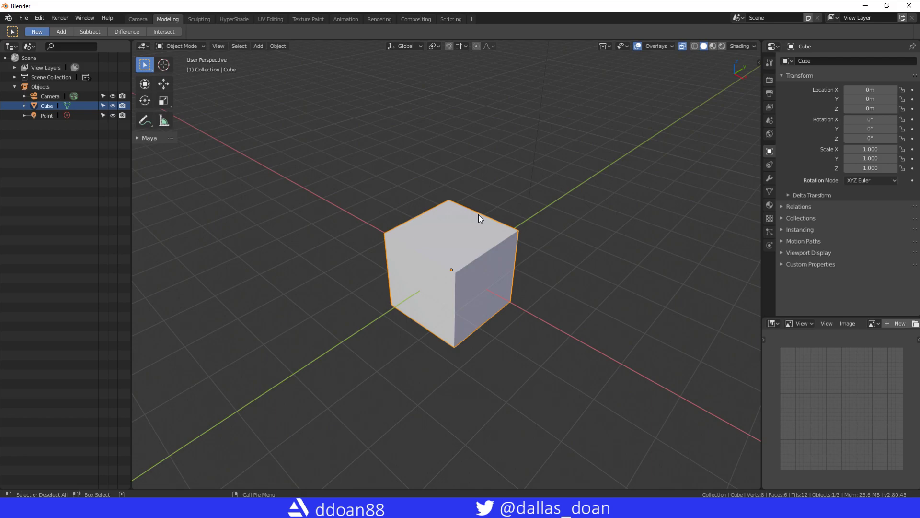
{"action": "middle_click_drag", "start_coordinate": [478, 215], "coordinate": [589, 219]}
{"action": "scroll", "coordinate": [556, 221], "scroll_direction": "up", "scroll_amount": 5}
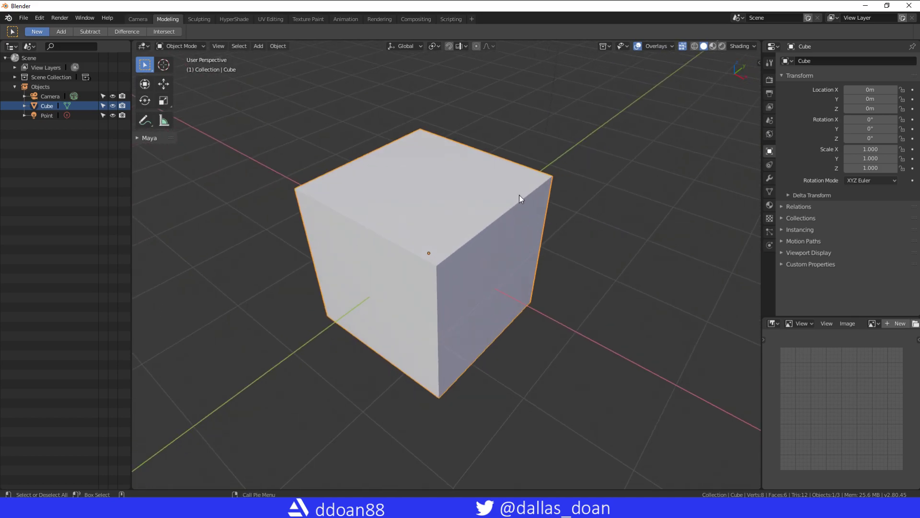
Isolate the cube in Local view from the marking menu, then zoom out and orbit around it
{"action": "right_click", "coordinate": [504, 178]}
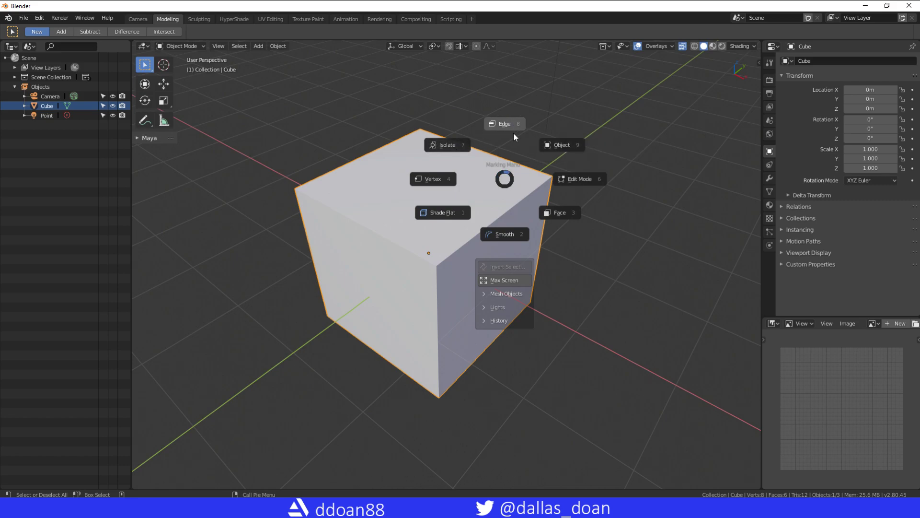
{"action": "left_click", "coordinate": [442, 145]}
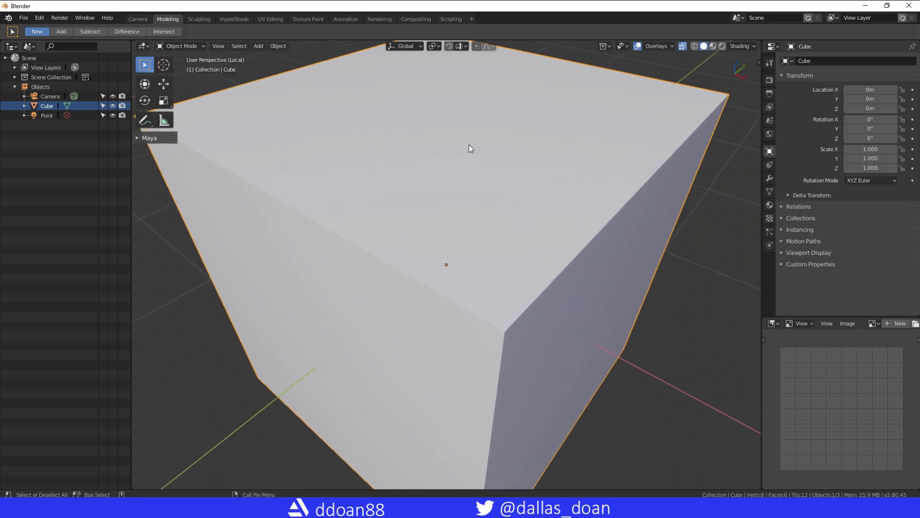
{"action": "scroll", "coordinate": [464, 187], "scroll_direction": "down", "scroll_amount": 3}
{"action": "right_click", "coordinate": [464, 191]}
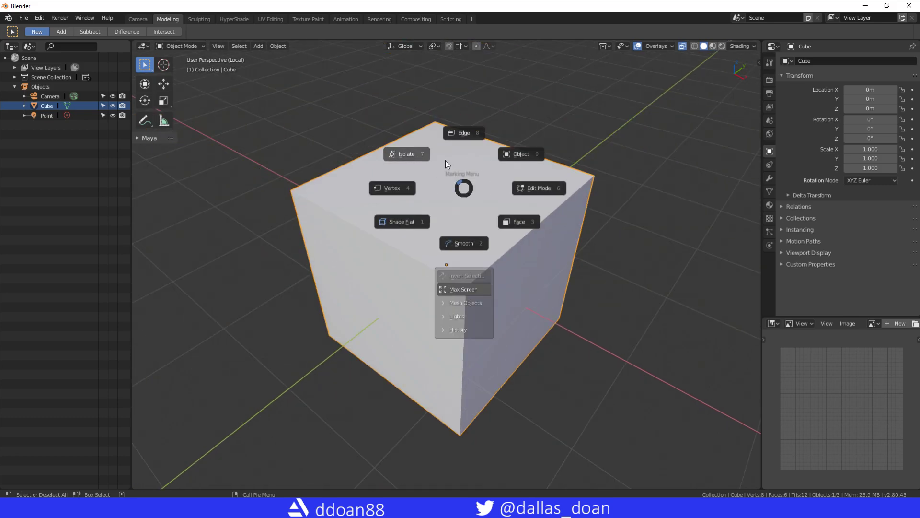
{"action": "left_click", "coordinate": [469, 188]}
{"action": "middle_click_drag", "start_coordinate": [469, 183], "coordinate": [507, 181]}
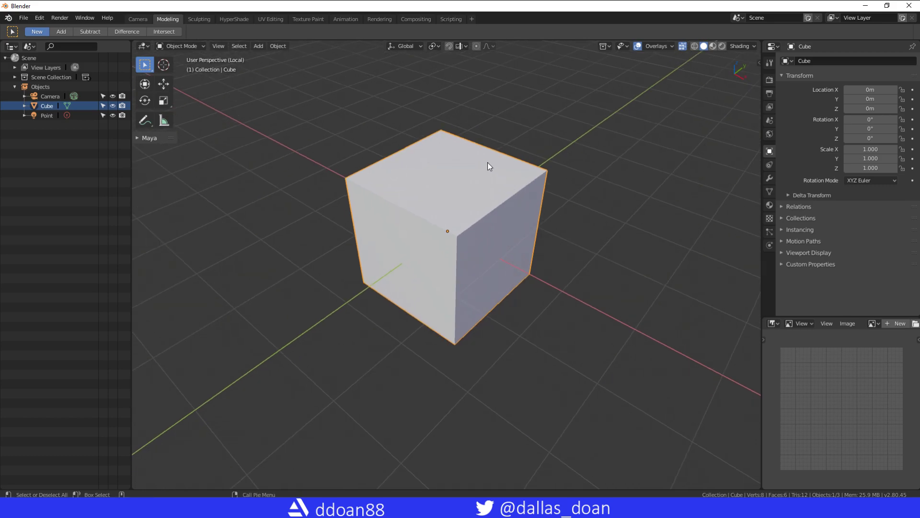
{"action": "right_click", "coordinate": [447, 181]}
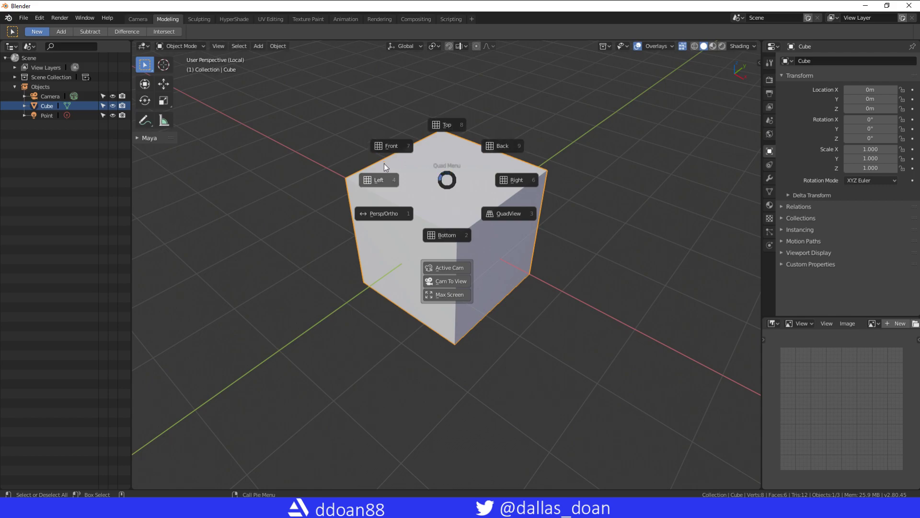
{"action": "left_click", "coordinate": [515, 212]}
{"action": "key", "text": "ctrl+KP_1"}
{"action": "key", "text": "space"}
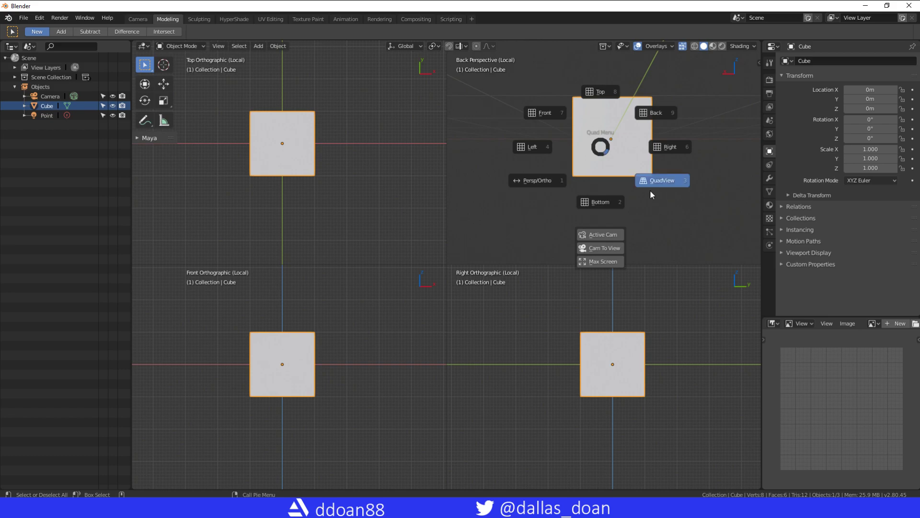
{"action": "left_click", "coordinate": [650, 189]}
{"action": "middle_click_drag", "start_coordinate": [564, 190], "coordinate": [595, 204]}
{"action": "right_click", "coordinate": [565, 178]}
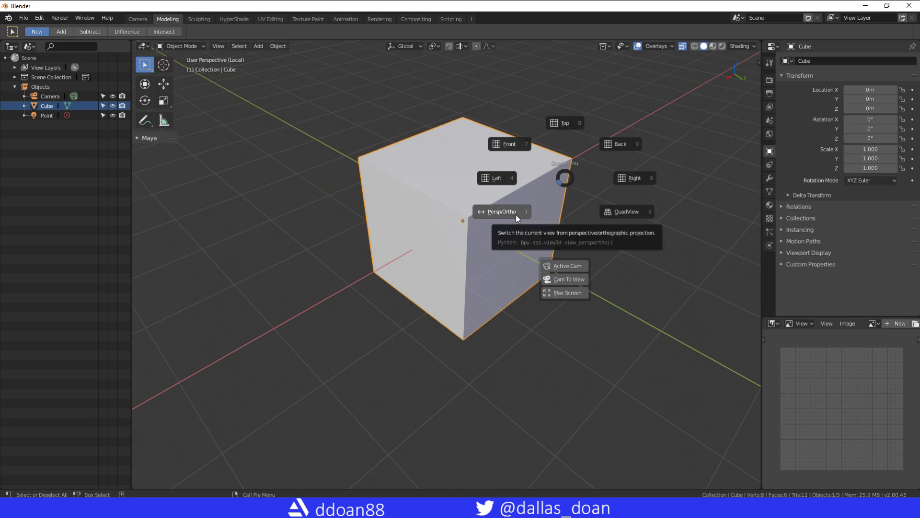
{"action": "left_click", "coordinate": [515, 213]}
{"action": "middle_click_drag", "start_coordinate": [516, 207], "coordinate": [583, 167]}
{"action": "right_click", "coordinate": [513, 171]}
{"action": "left_click", "coordinate": [580, 174]}
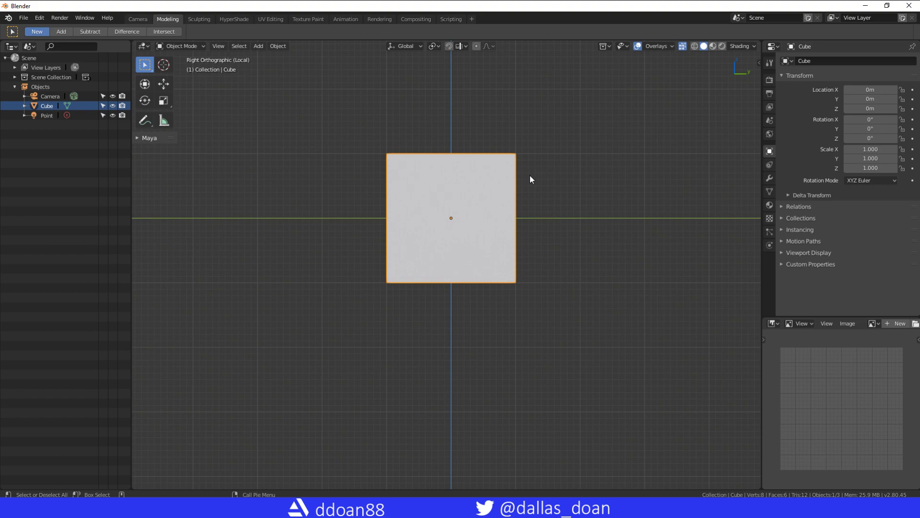
{"action": "middle_click_drag", "start_coordinate": [530, 179], "coordinate": [566, 239]}
{"action": "right_click", "coordinate": [532, 207]}
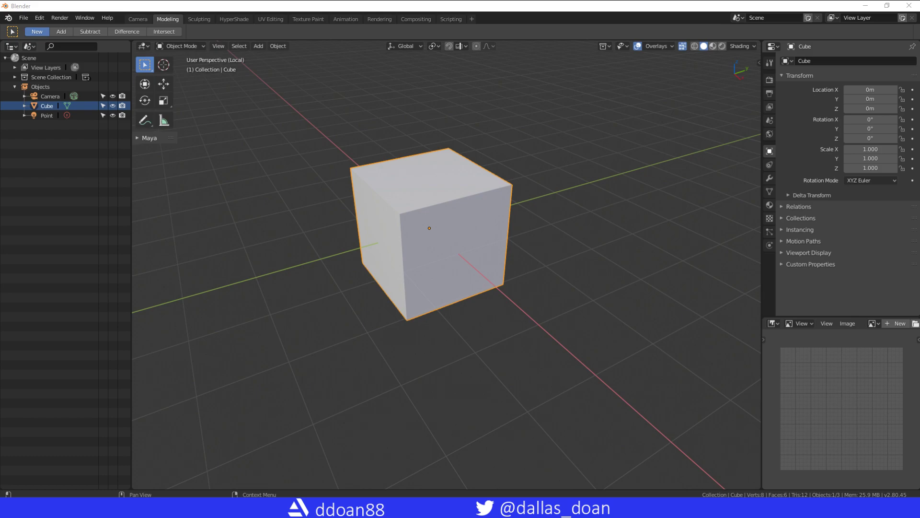
Orbit the view to see the cube from a new angle
{"action": "middle_click_drag", "start_coordinate": [510, 199], "coordinate": [528, 214]}
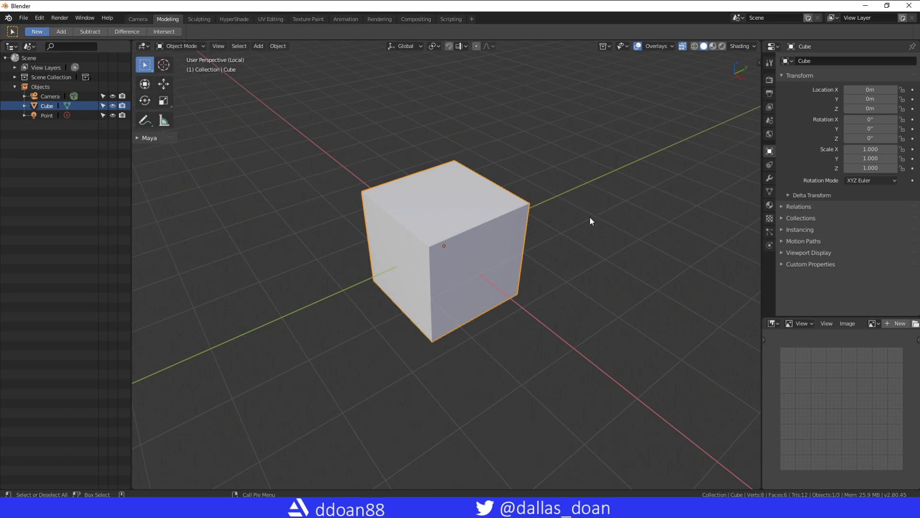
{"action": "middle_click_drag", "start_coordinate": [585, 219], "coordinate": [528, 202]}
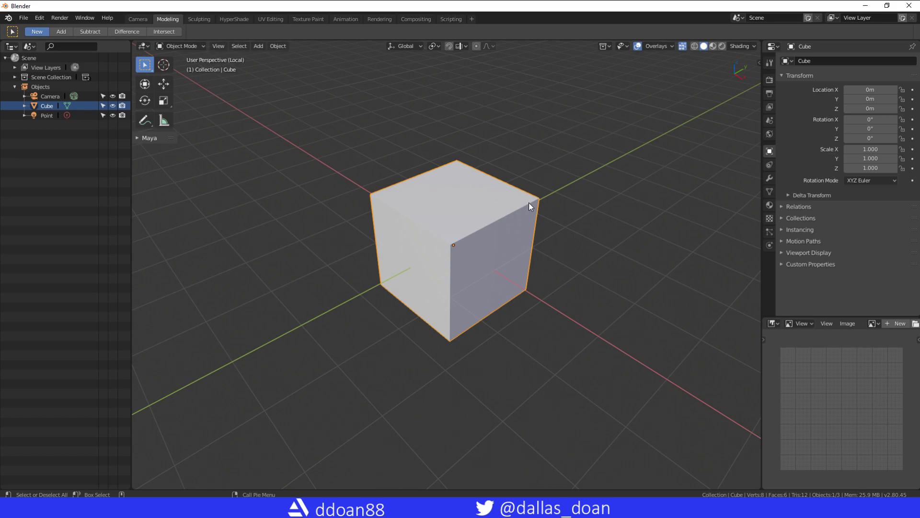
Bevel the cube's top edge loop with Ctrl+B
{"action": "right_click_drag", "start_coordinate": [522, 199], "coordinate": [524, 230]}
{"action": "left_click", "coordinate": [470, 219]}
{"action": "left_click", "coordinate": [470, 219], "text": "alt"}
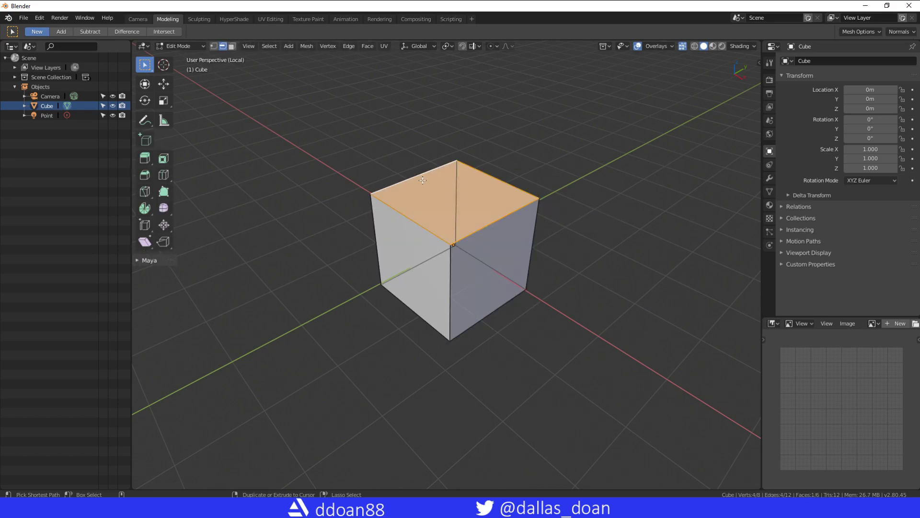
{"action": "key", "text": "ctrl+b"}
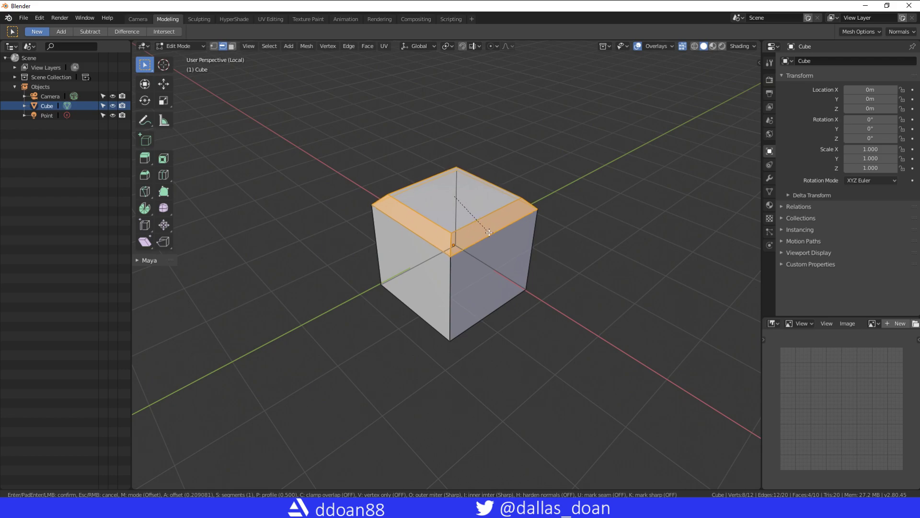
{"action": "scroll", "coordinate": [489, 233], "scroll_direction": "up", "scroll_amount": 1}
{"action": "left_click", "coordinate": [489, 232]}
{"action": "left_click", "coordinate": [579, 188]}
Extrude a side face of the cube 1.24 m along X
{"action": "middle_click_drag", "start_coordinate": [580, 189], "coordinate": [602, 224]}
{"action": "right_click_drag", "start_coordinate": [503, 227], "coordinate": [594, 235]}
{"action": "left_click_drag", "start_coordinate": [605, 238], "coordinate": [574, 248], "text": "alt"}
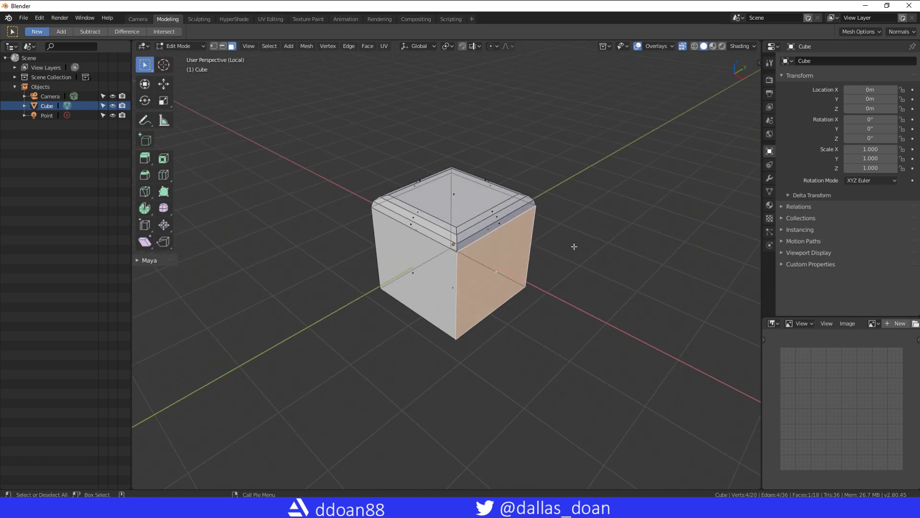
{"action": "key", "text": "e"}
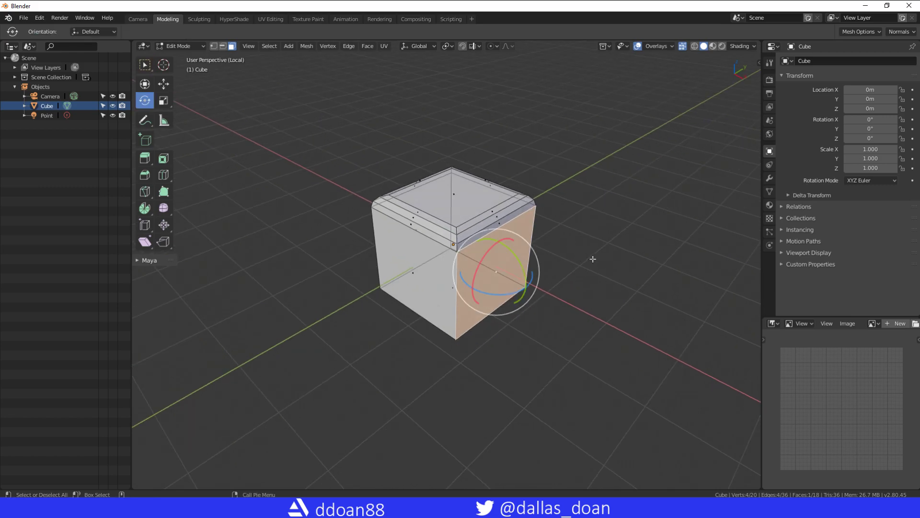
{"action": "right_click", "coordinate": [593, 259]}
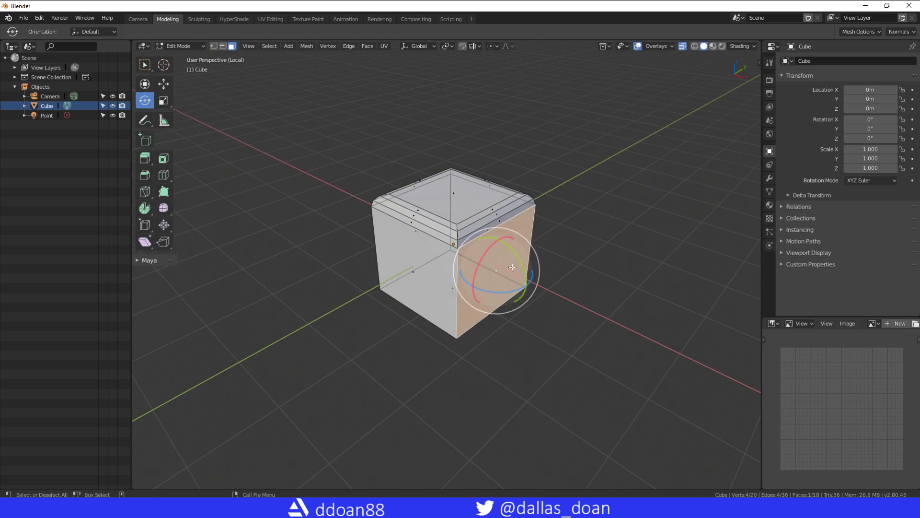
{"action": "key", "text": "ctrl+e"}
{"action": "left_click", "coordinate": [566, 262]}
Return the cube to Object Mode and smooth its shading
{"action": "left_click_drag", "start_coordinate": [566, 261], "coordinate": [608, 212], "text": "alt"}
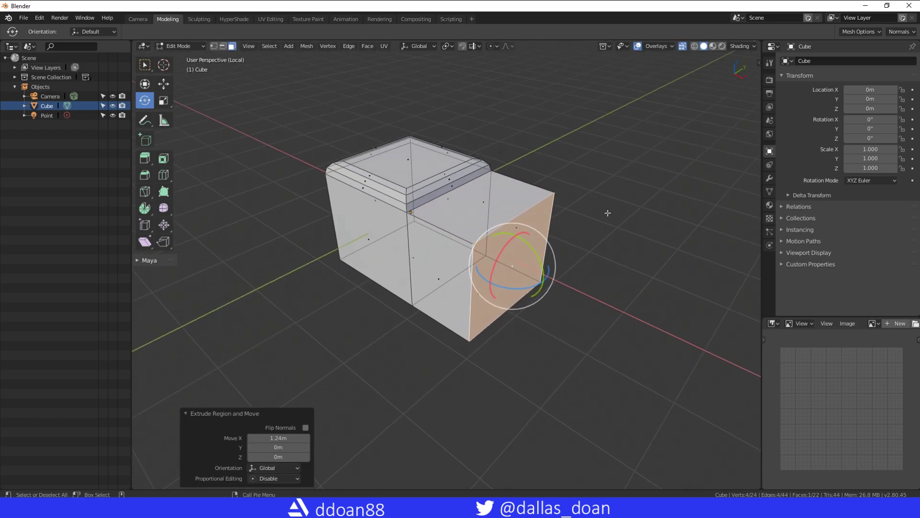
{"action": "left_click_drag", "start_coordinate": [534, 173], "coordinate": [582, 181], "text": "alt"}
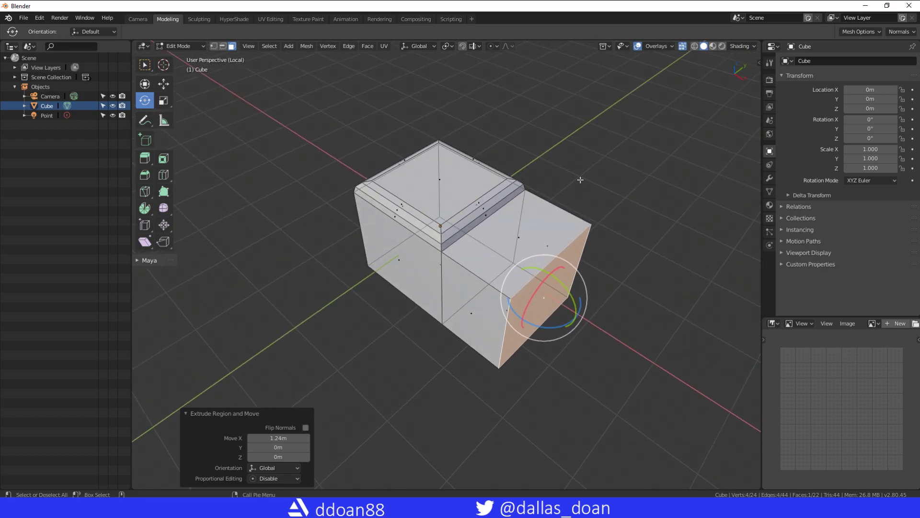
{"action": "mouse_move", "coordinate": [532, 215]}
{"action": "right_mouse_down"}
{"action": "mouse_move", "coordinate": [496, 207]}
{"action": "mouse_move", "coordinate": [463, 245]}
{"action": "mouse_move", "coordinate": [493, 260]}
{"action": "right_mouse_up"}
{"action": "mouse_move", "coordinate": [494, 259]}
{"action": "left_mouse_down", "text": "alt"}
{"action": "mouse_move", "coordinate": [538, 199]}
{"action": "mouse_move", "coordinate": [516, 211]}
{"action": "left_mouse_up", "text": "alt"}
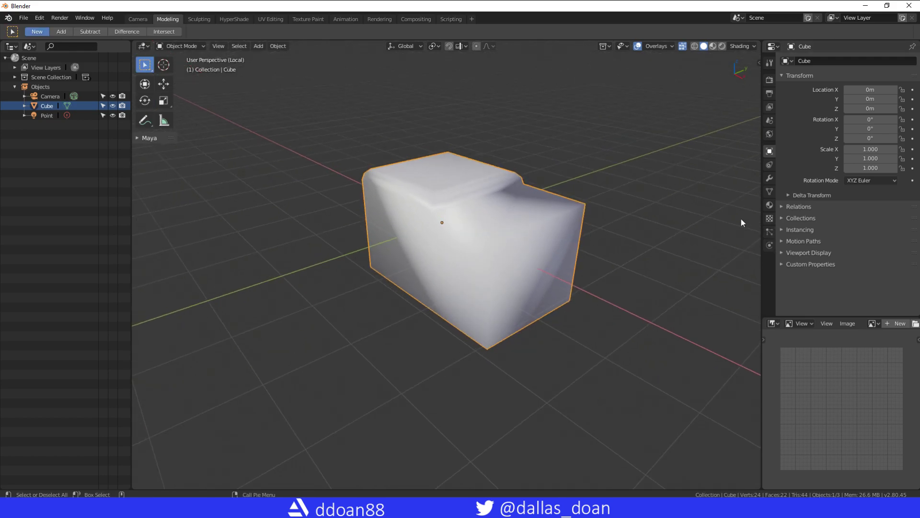